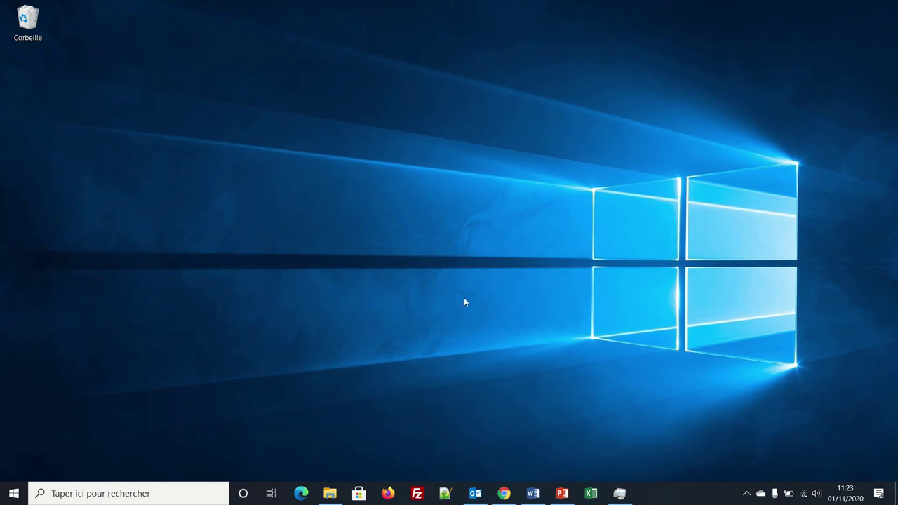
Search Windows for 'powerpoint' and launch the PowerPoint app from the top result
left_click(131, 497)
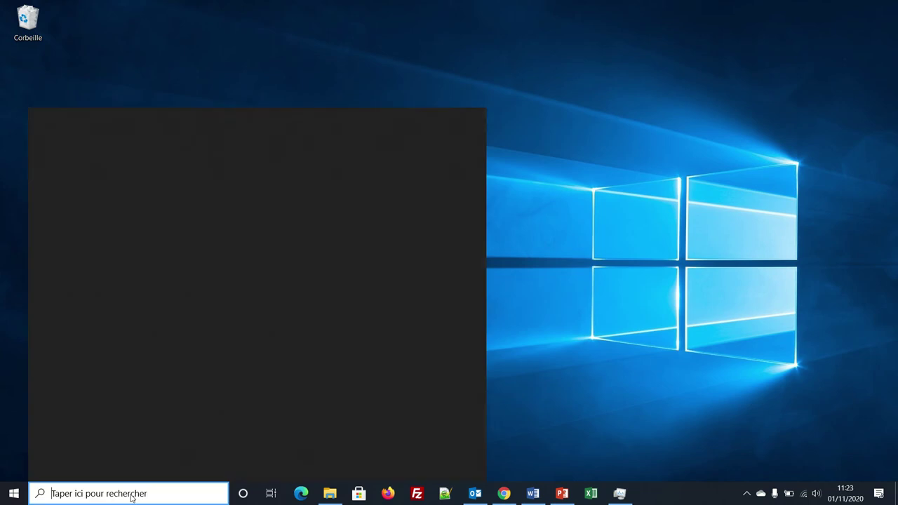
type("powerpo")
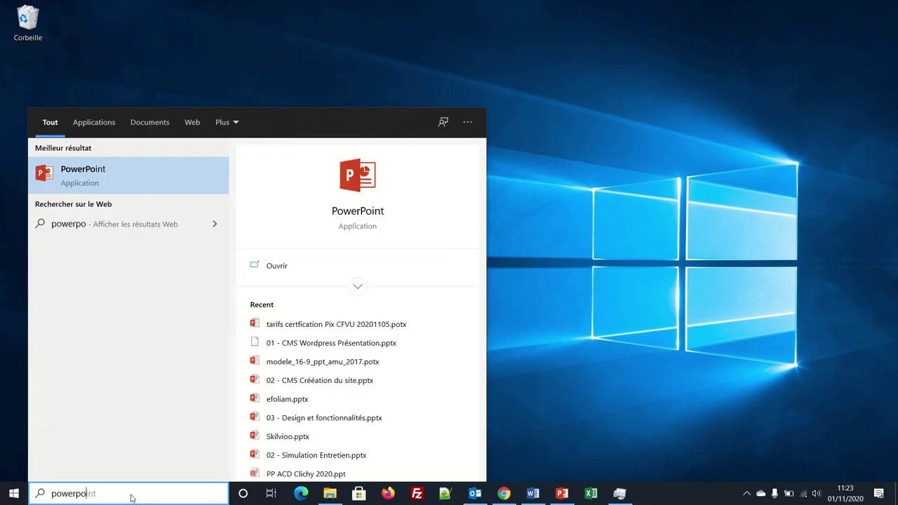
type("int")
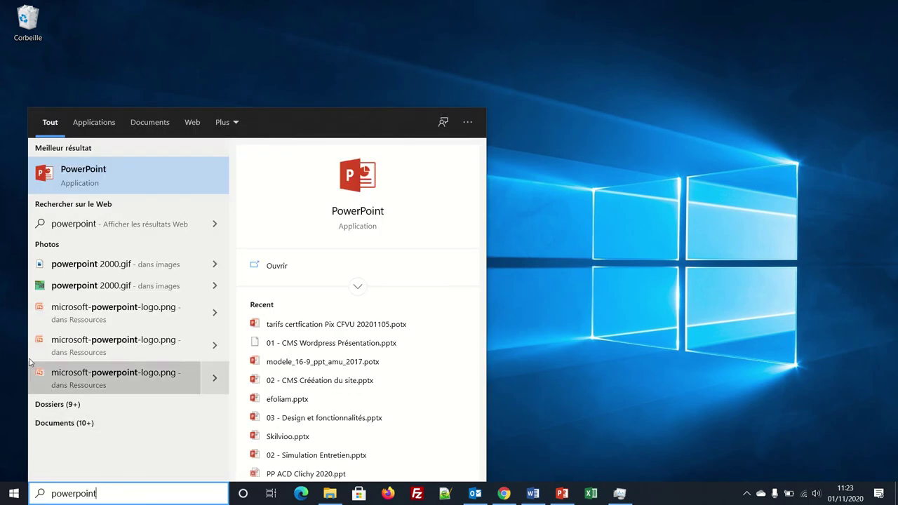
left_click(81, 184)
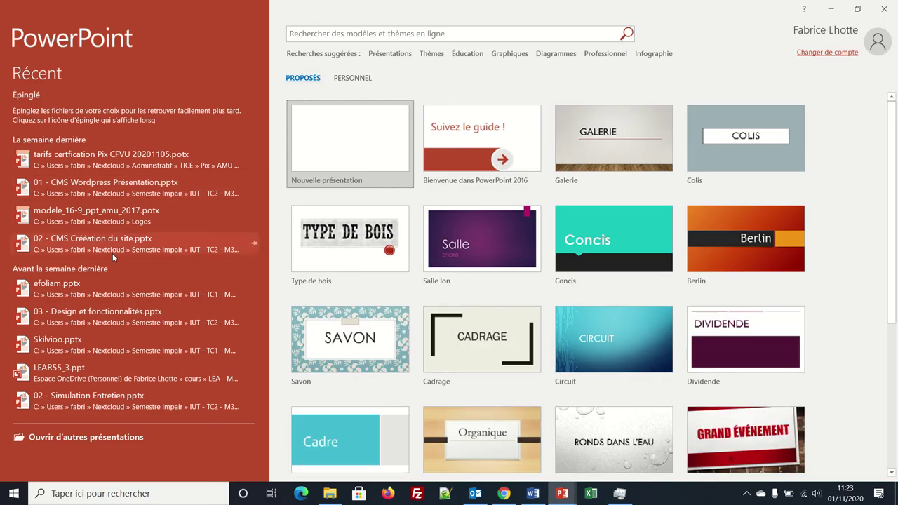
Create a blank presentation from the 'Nouvelle présentation' thumbnail
left_click(355, 153)
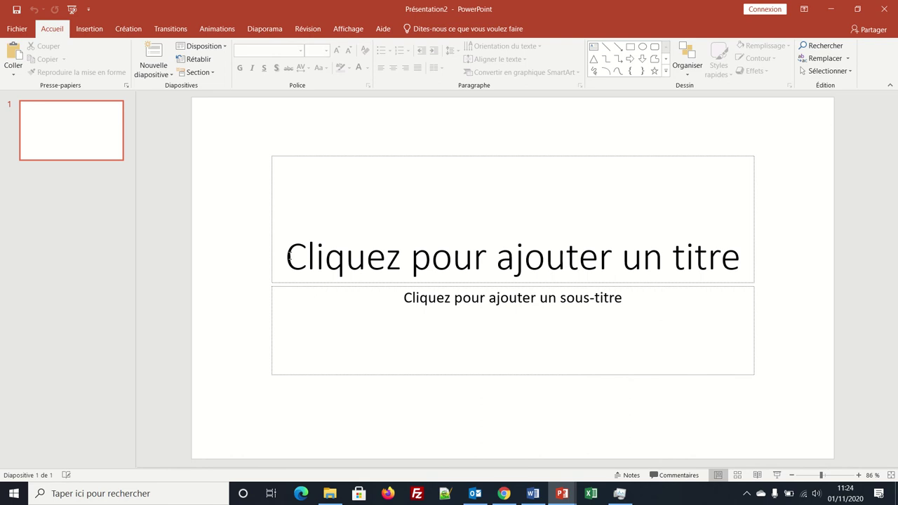
mouse_move(417, 6)
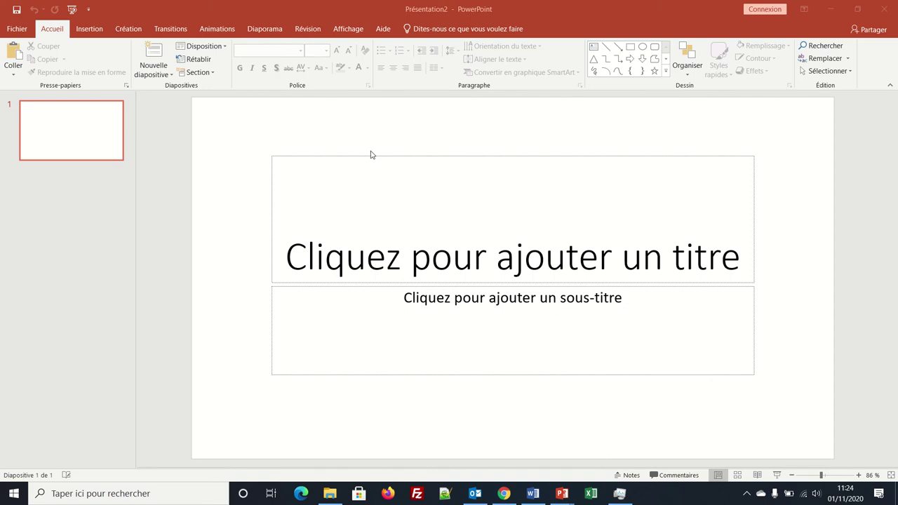
Switch the presentation to Mode Plan through the Affichage tab
left_click(355, 29)
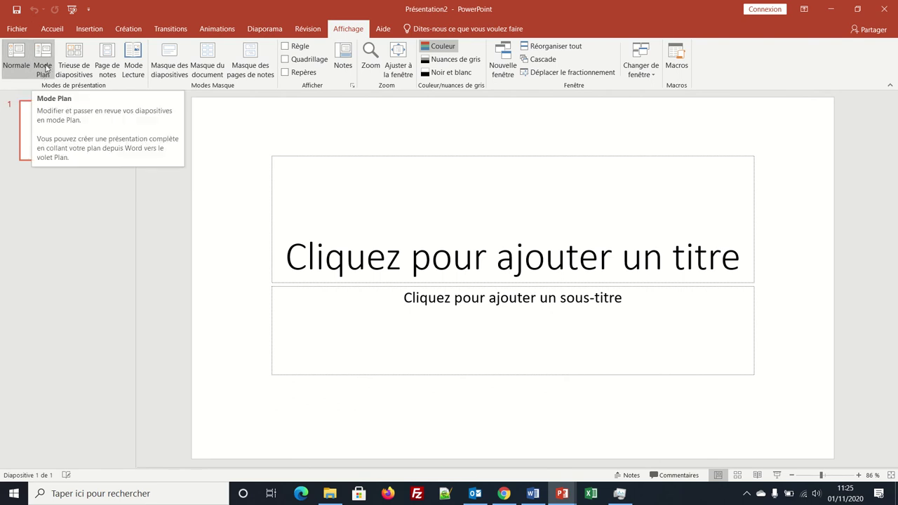
left_click(44, 68)
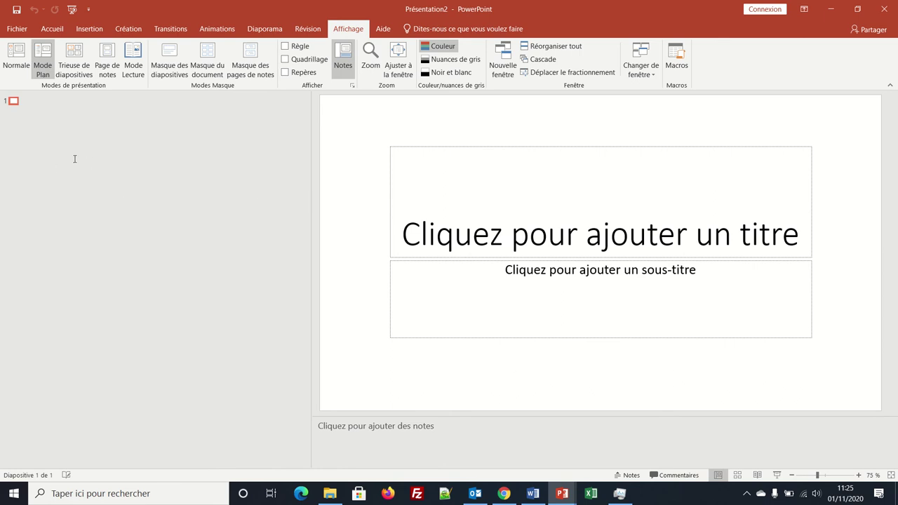
Type 'En juillet' as slide 1's title in the outline, starting a new line
left_click(34, 104)
type("En juil")
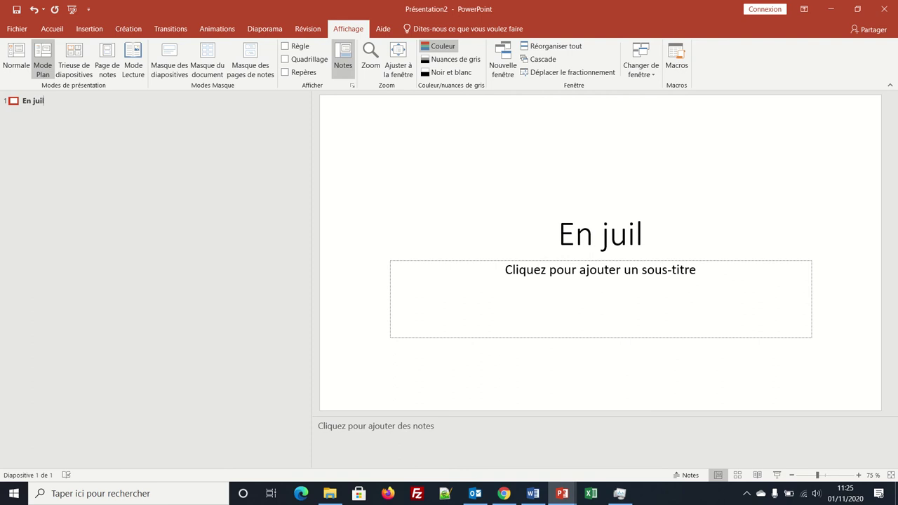
type("let")
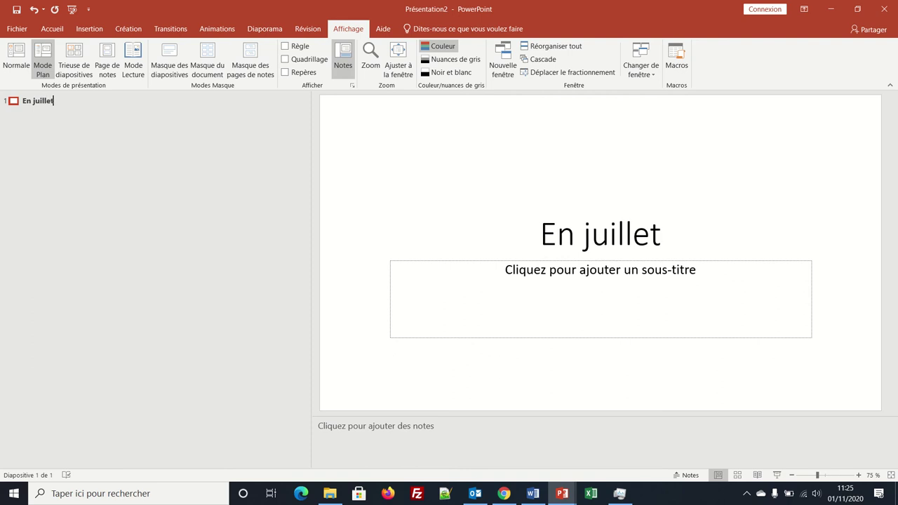
key("Return")
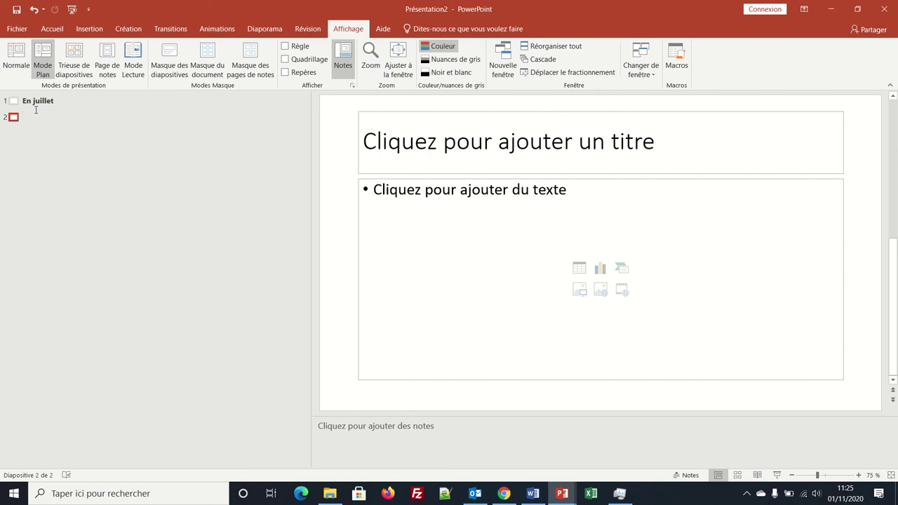
Turn the new slide into text under the title and type '1ère quinzaine', fixing a typo
key("ctrl+z")
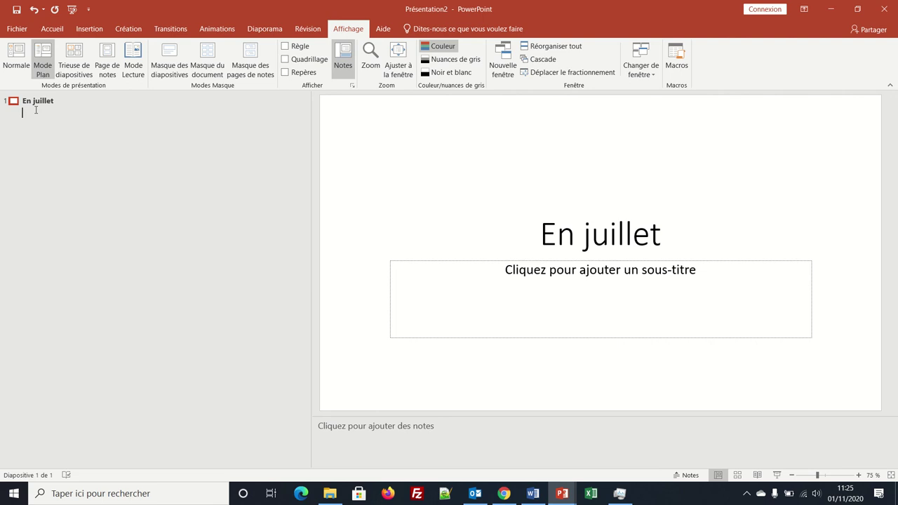
type("1")
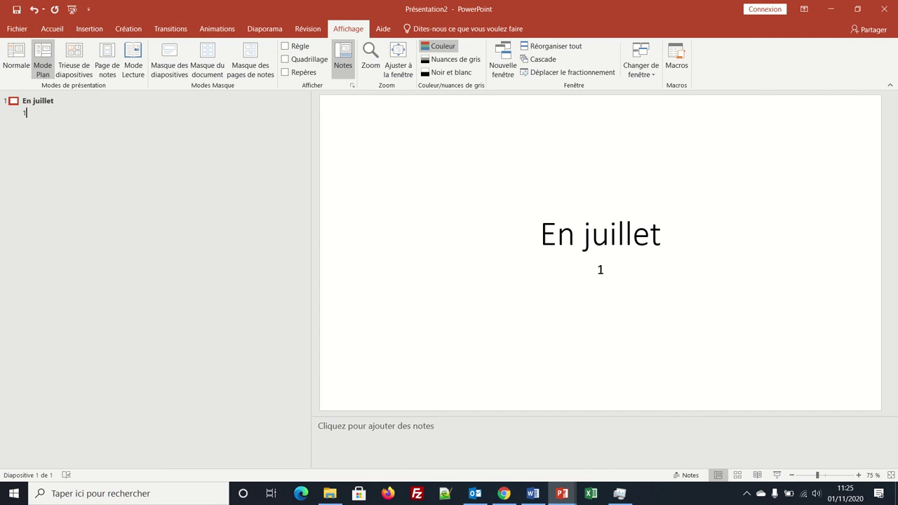
type("ère qua")
key("BackSpace")
type("inza")
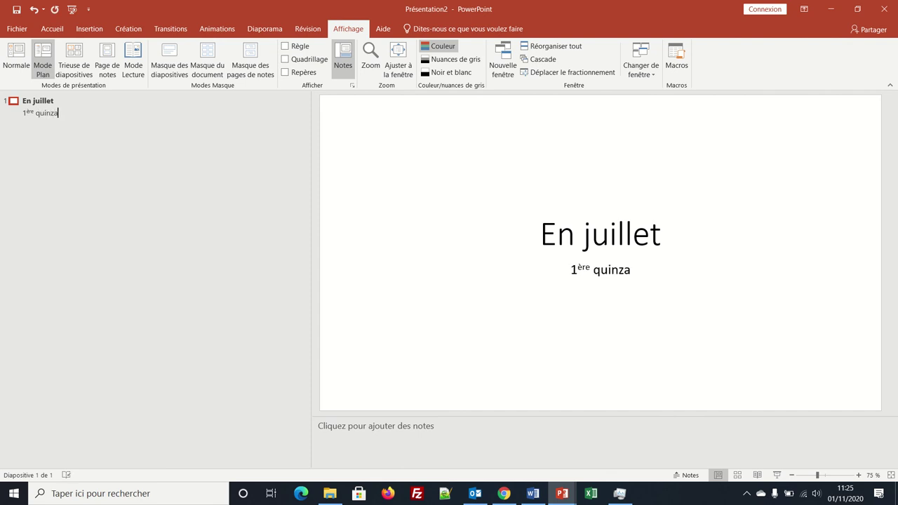
type("ine")
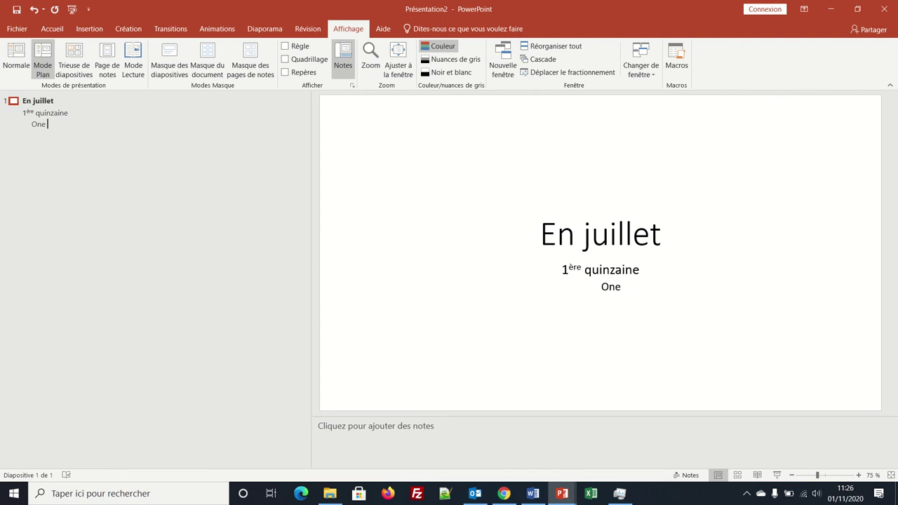
Type the film titles 'One million baby' and 'Pirates des Caraïbes', correcting the second's capitalisation
type("million b")
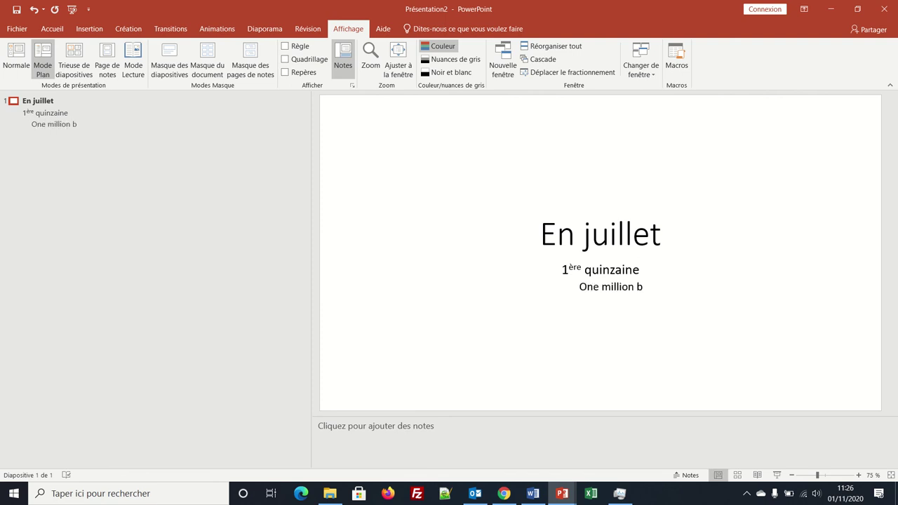
type("aby")
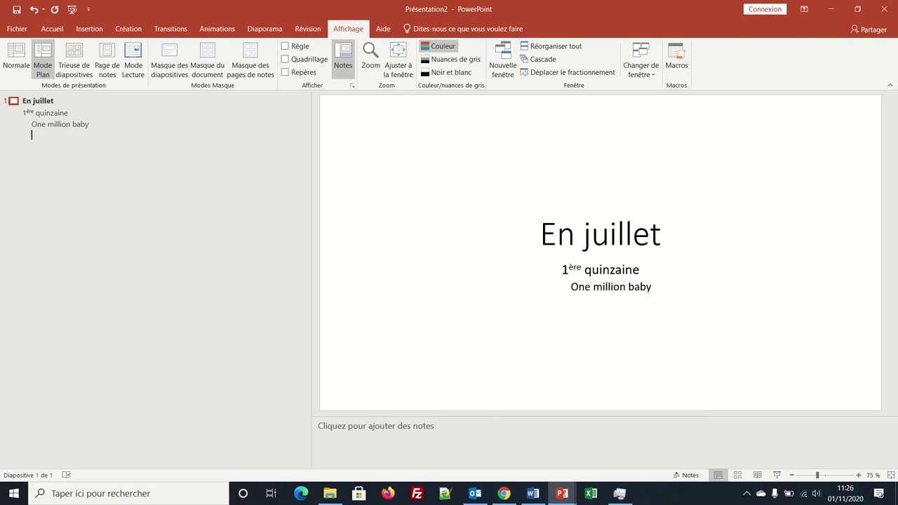
type("P")
type("irates des")
type(" cara")
key("BackSpace")
key("BackSpace")
key("BackSpace")
key("BackSpace")
type("Cara")
type("ïb")
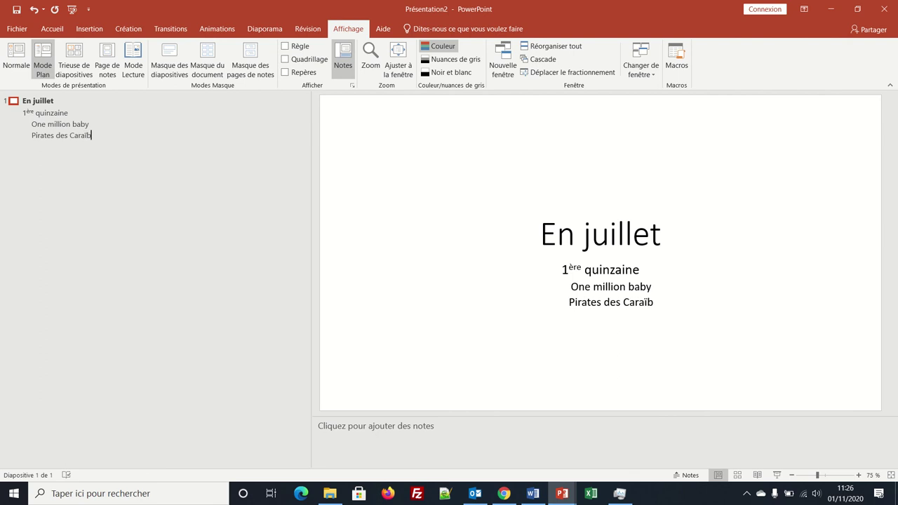
type("es")
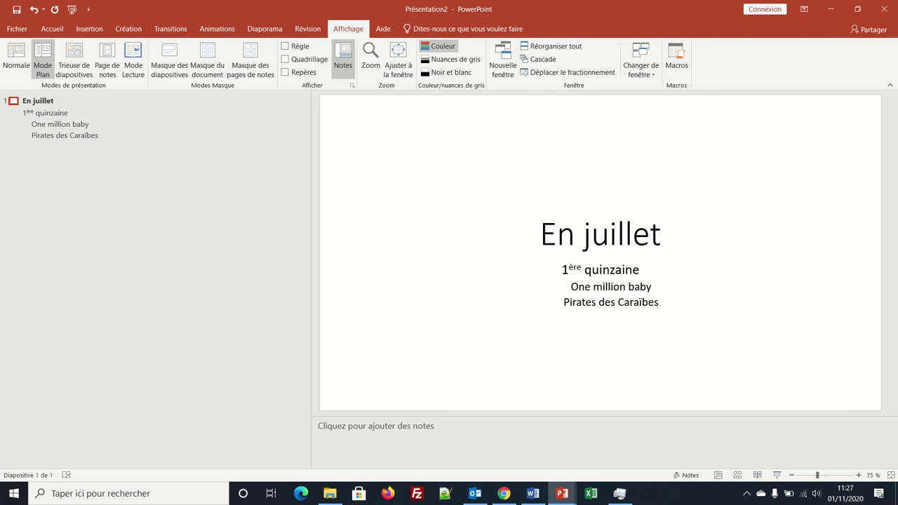
Type '2ème quinzaine' as the second fortnight point with 'Podium' indented below
type("2")
type("ème qu")
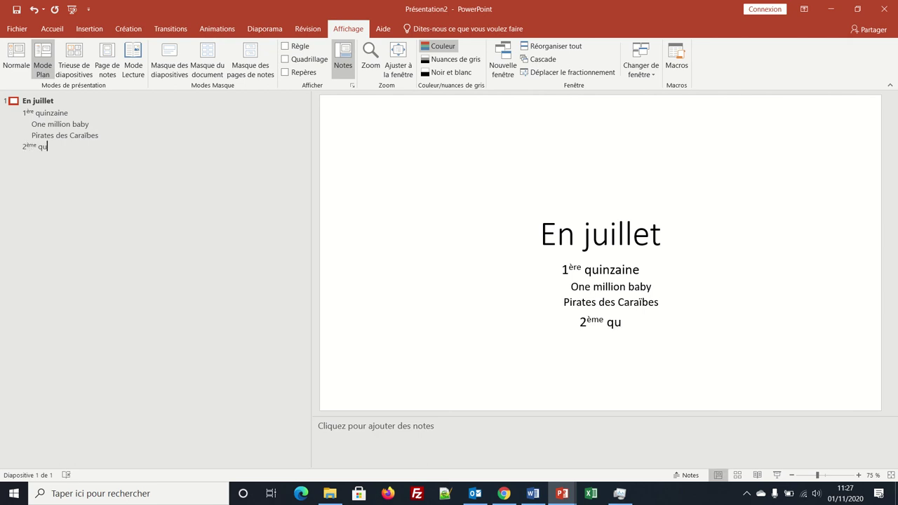
type("inzaine")
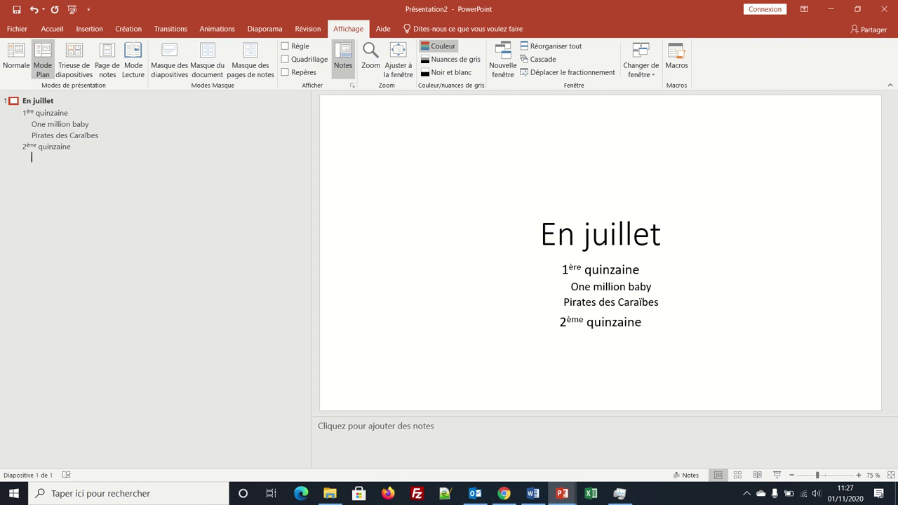
type("P")
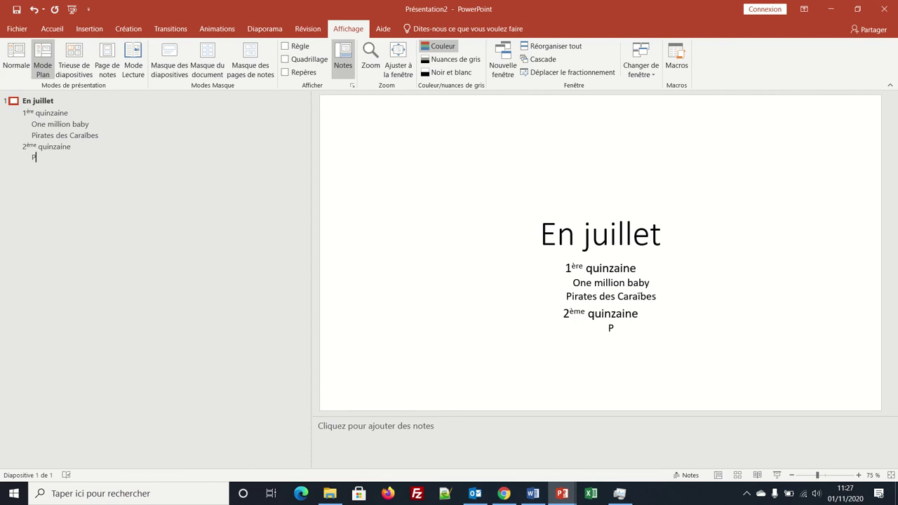
type("odium")
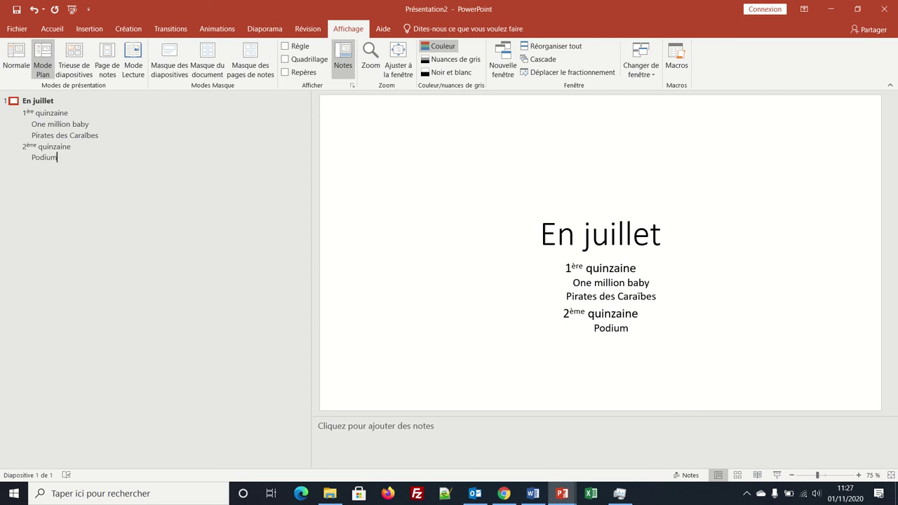
mouse_move(358, 7)
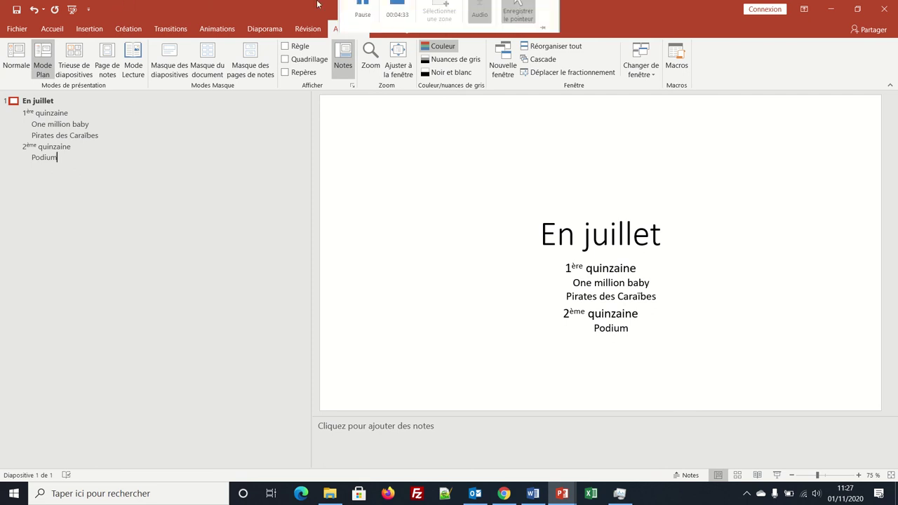